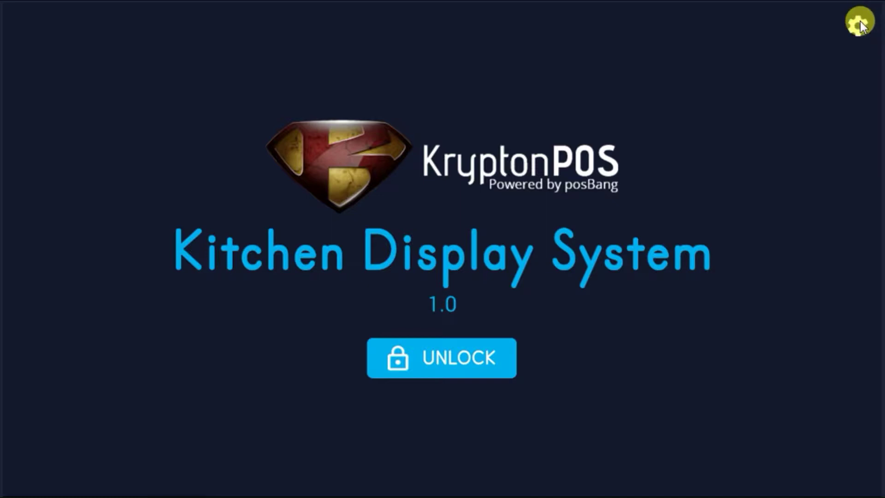
Open the display's settings and review the database connection: host 10.0.0.75, database krypton_demo, port 2121
left_click(862, 29)
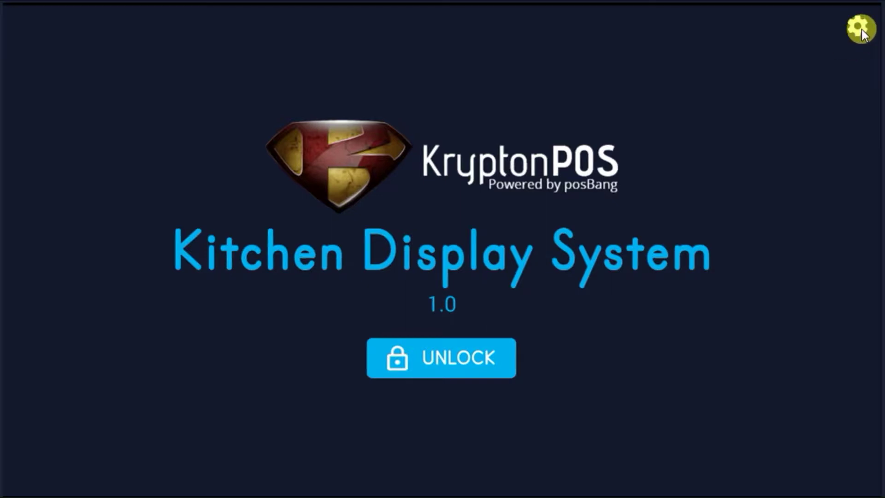
left_click(861, 29)
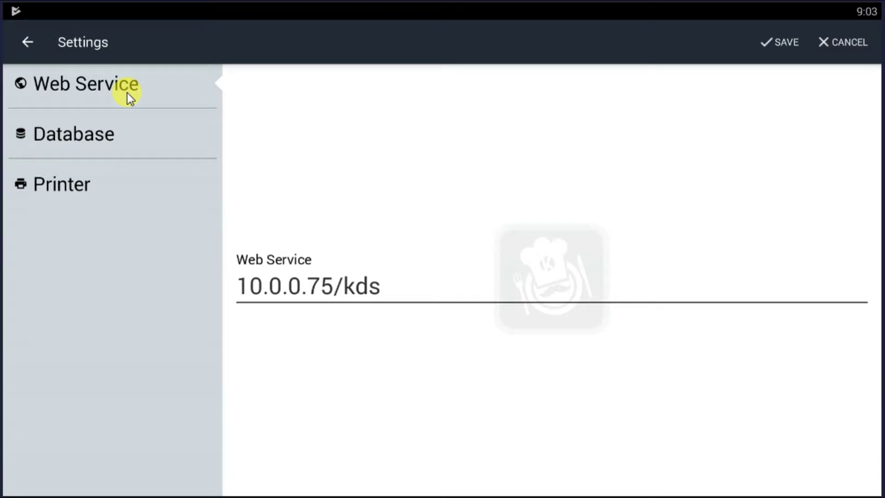
left_click(106, 132)
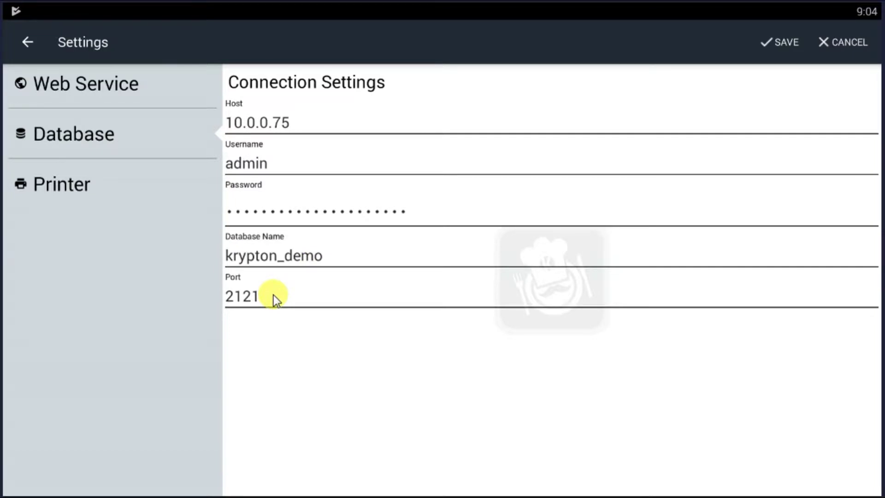
left_click(83, 186)
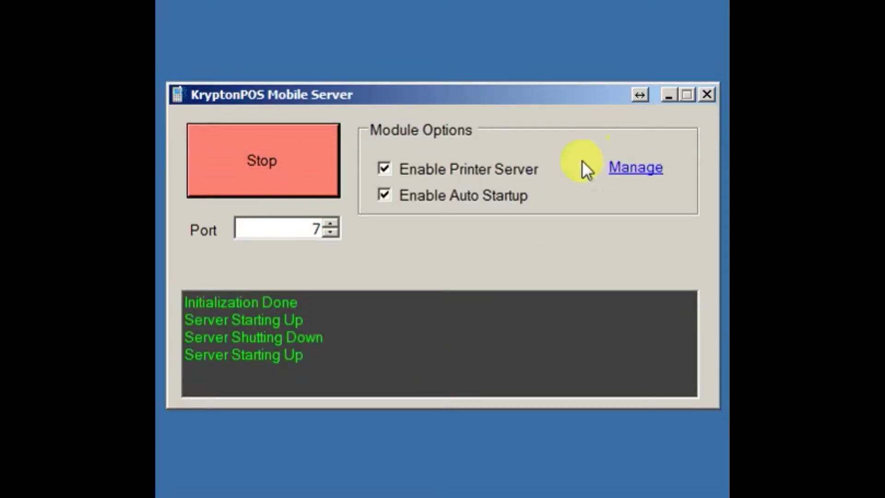
Check the server's printer setup access key and BTP_R880NP driver, then save it
left_click(609, 169)
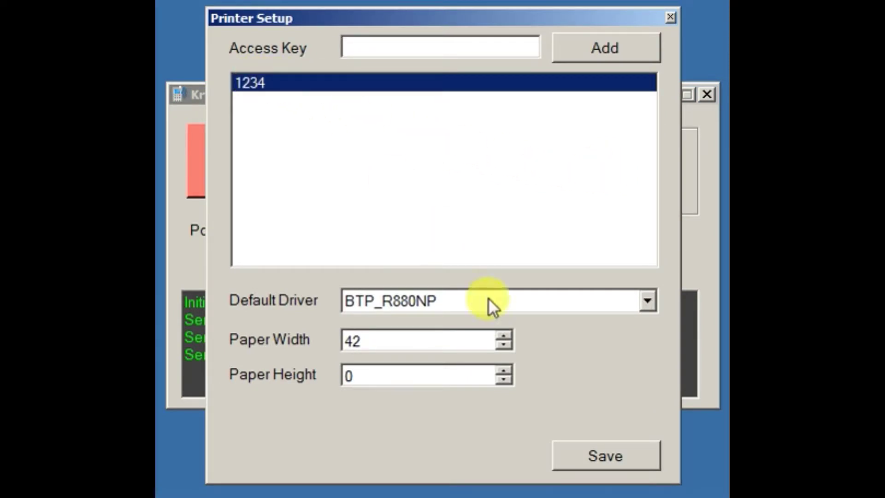
left_click(609, 463)
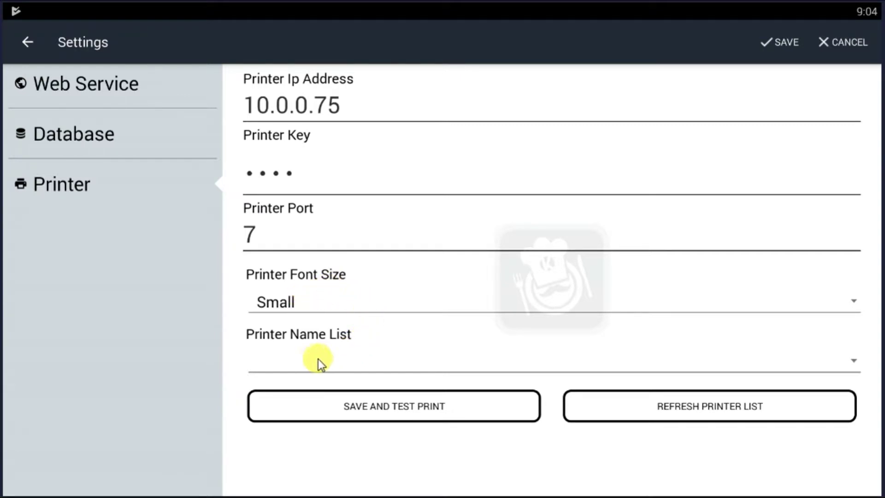
Reload the printer names from the server, pick Kitchen as the printer name, and save the settings
left_click(855, 362)
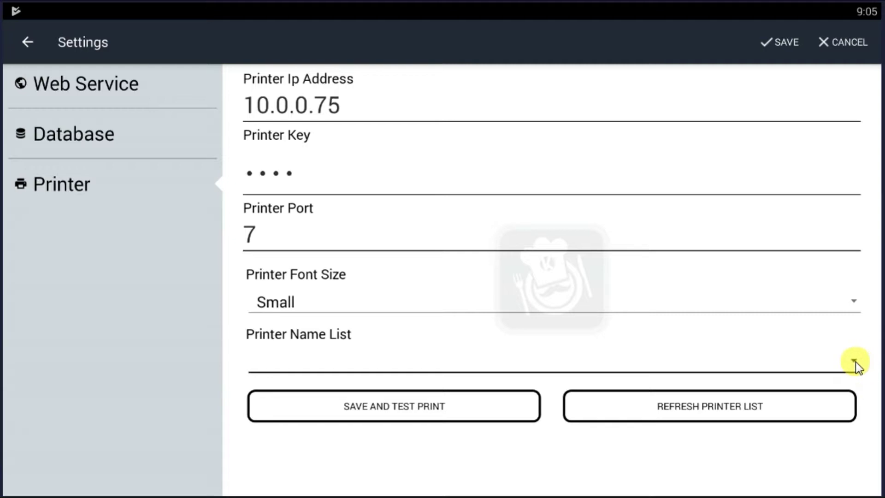
left_click(766, 409)
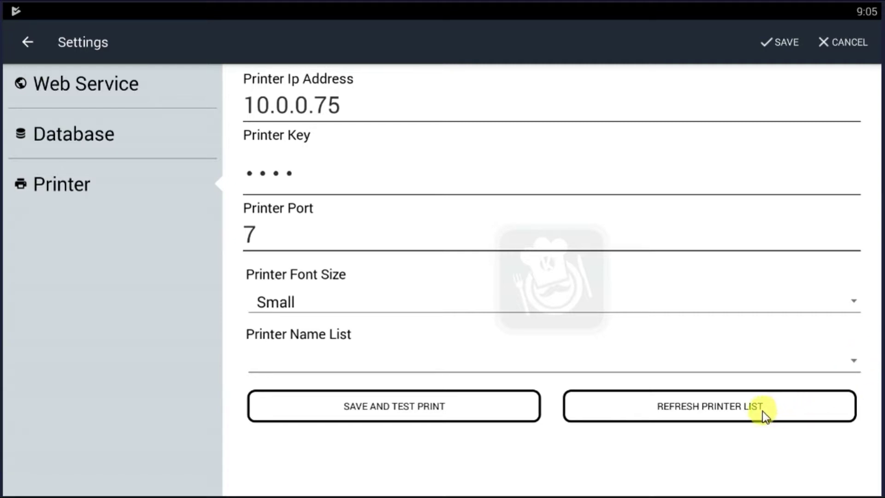
left_click(854, 364)
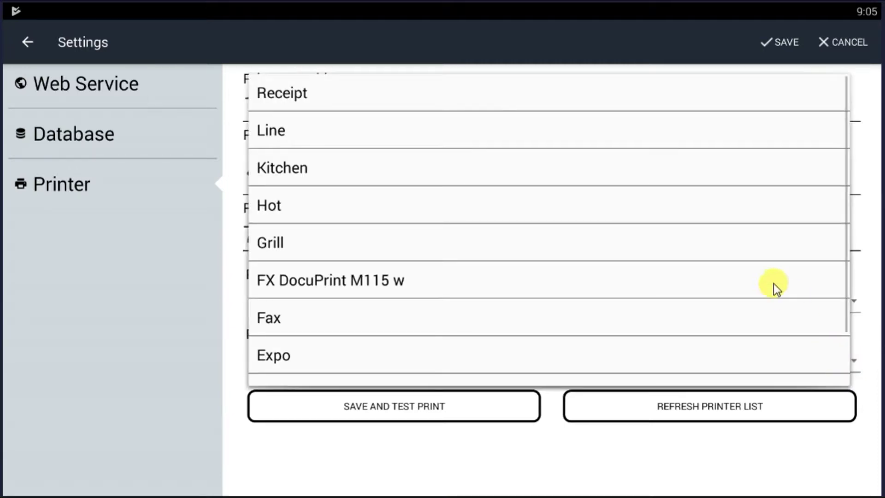
scroll(316, 167, "down", 2)
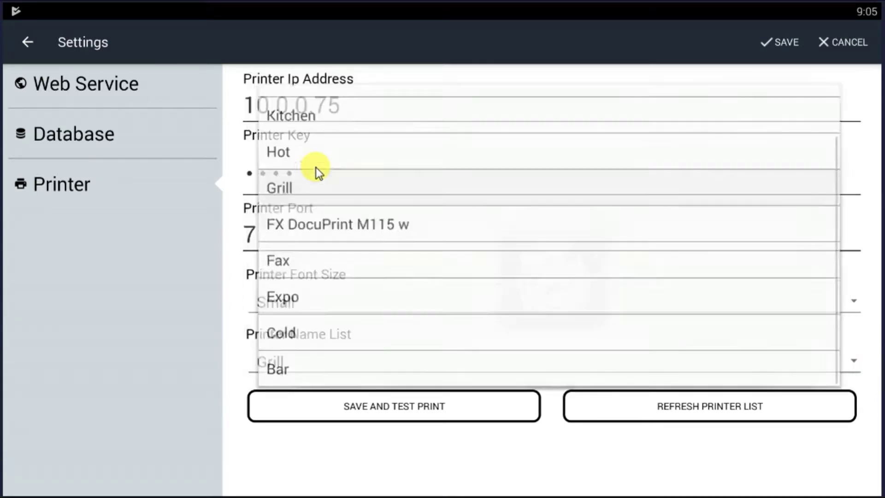
left_click(314, 174)
left_click(838, 357)
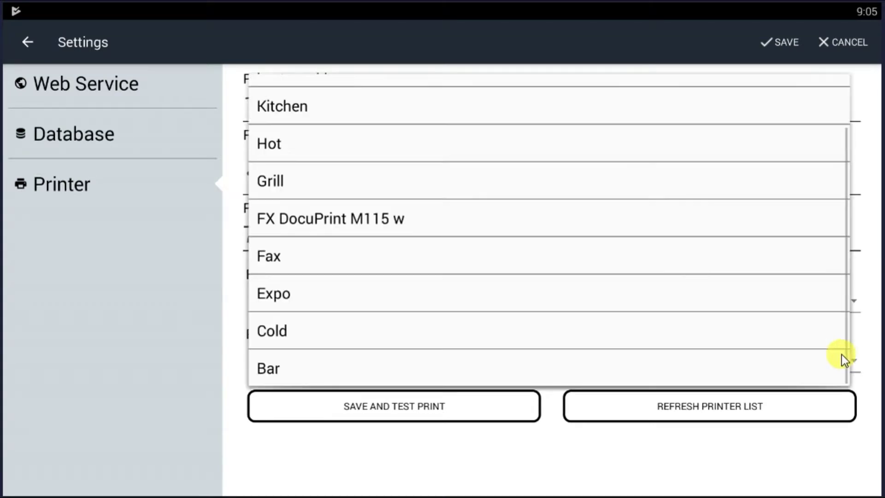
left_click(309, 109)
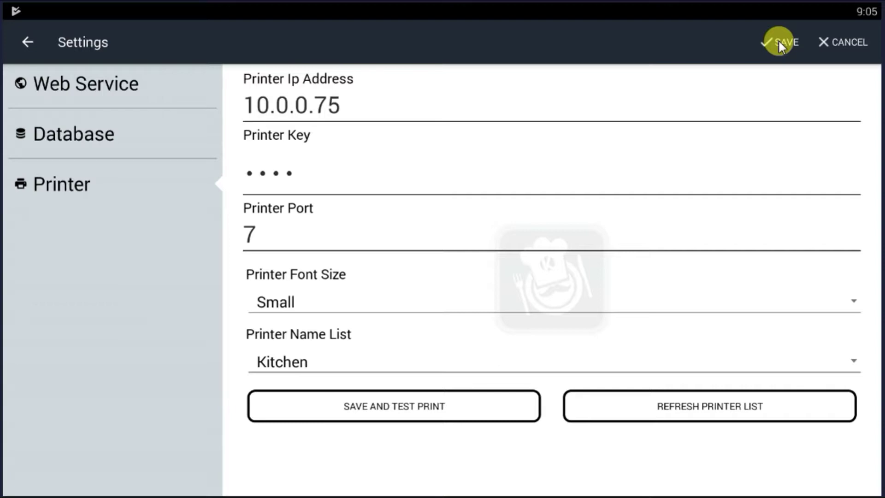
left_click(778, 39)
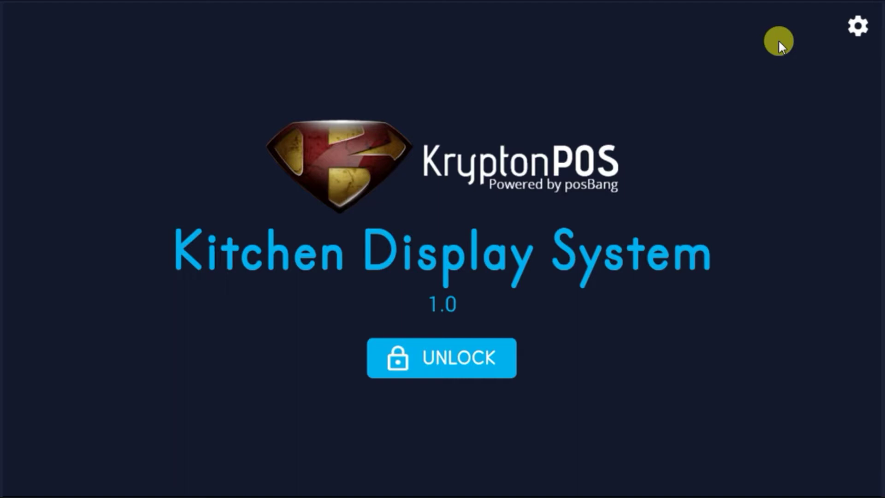
Enter the four-digit access code on the keypad and validate it to unlock the display
left_click(456, 353)
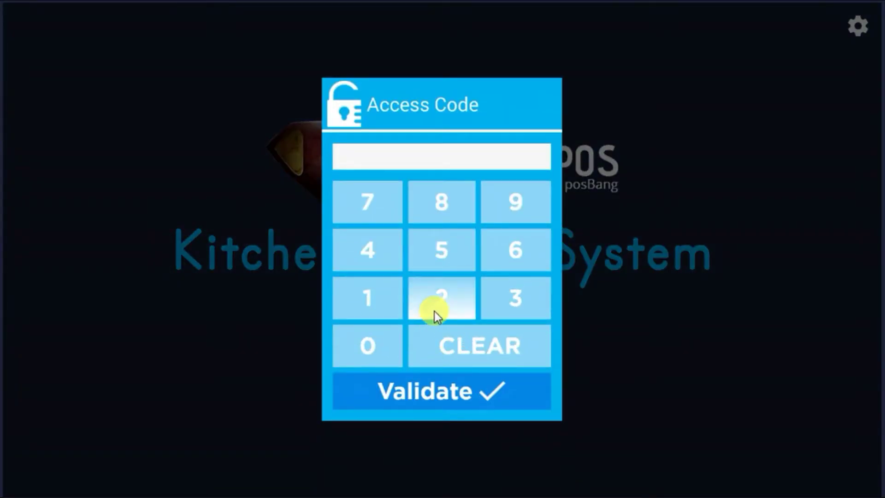
left_click(434, 311)
left_click(364, 309)
left_click(435, 300)
left_click(366, 315)
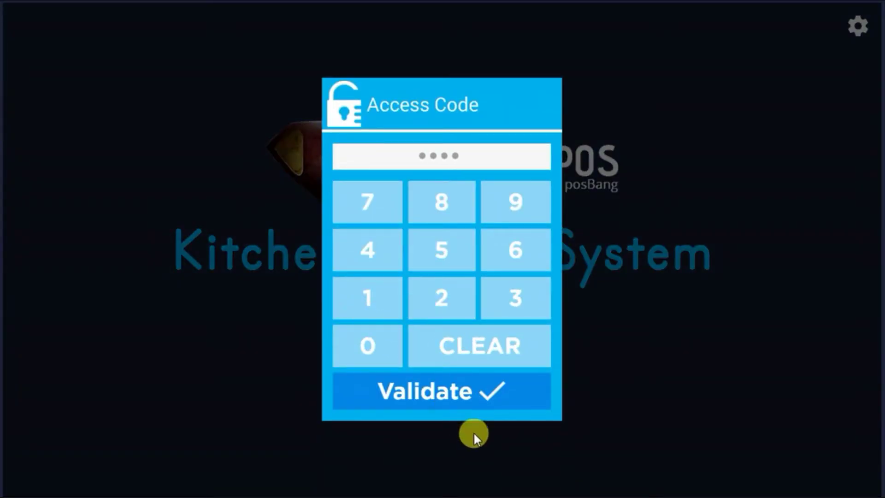
left_click(474, 399)
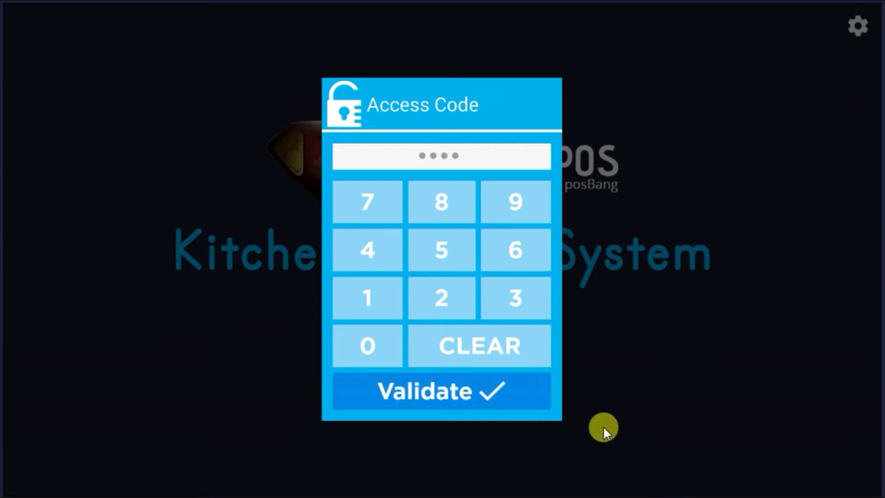
left_click(473, 385)
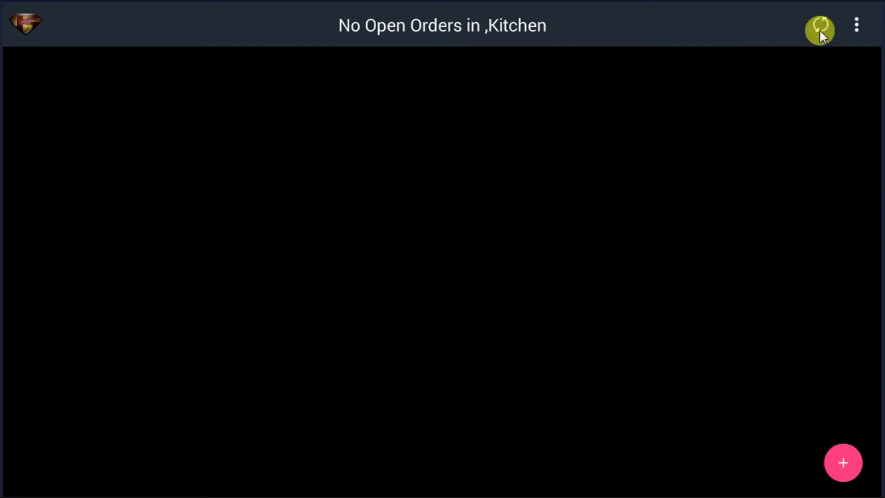
Sync orders with the server and open the display's Device Setup settings
left_click(820, 29)
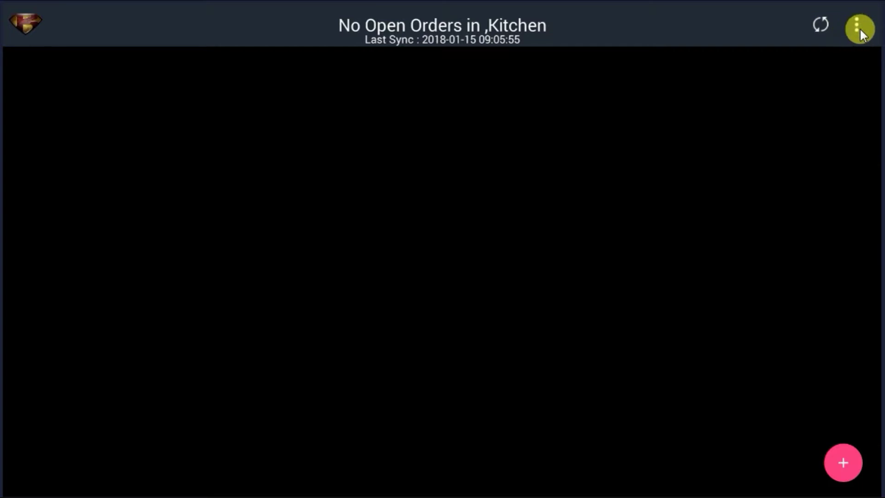
left_click(859, 29)
left_click(830, 24)
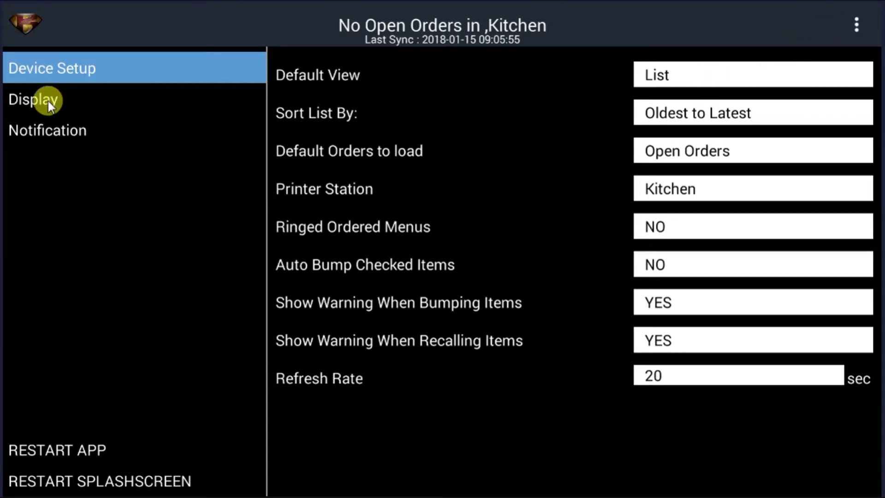
left_click(742, 79)
Set the printer station to Kitchen only, leaving every other station unchecked
left_click(734, 46)
left_click(689, 189)
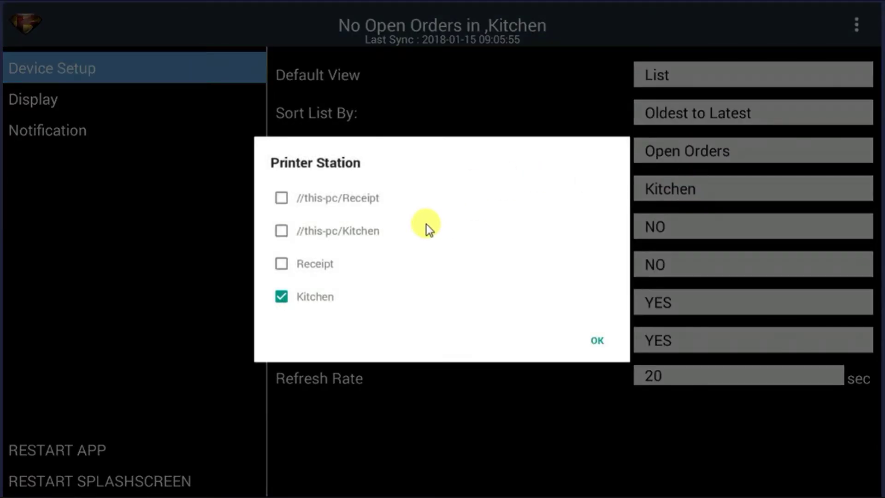
left_click(608, 341)
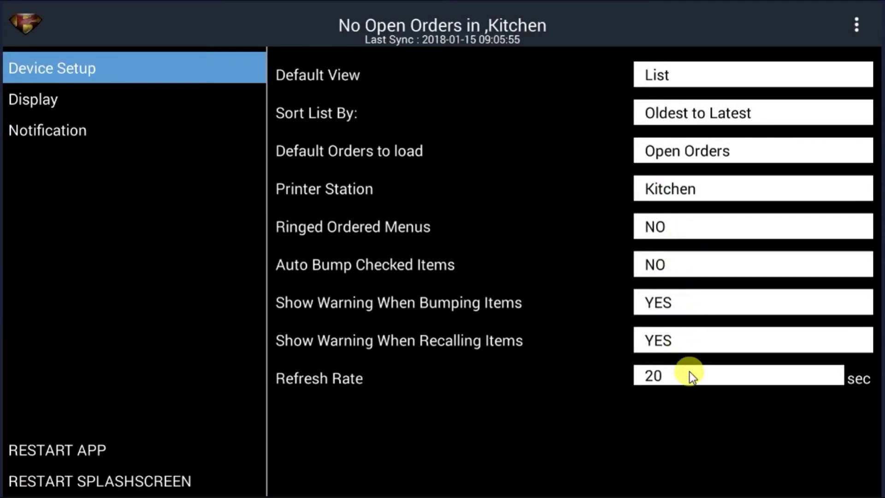
left_click(705, 198)
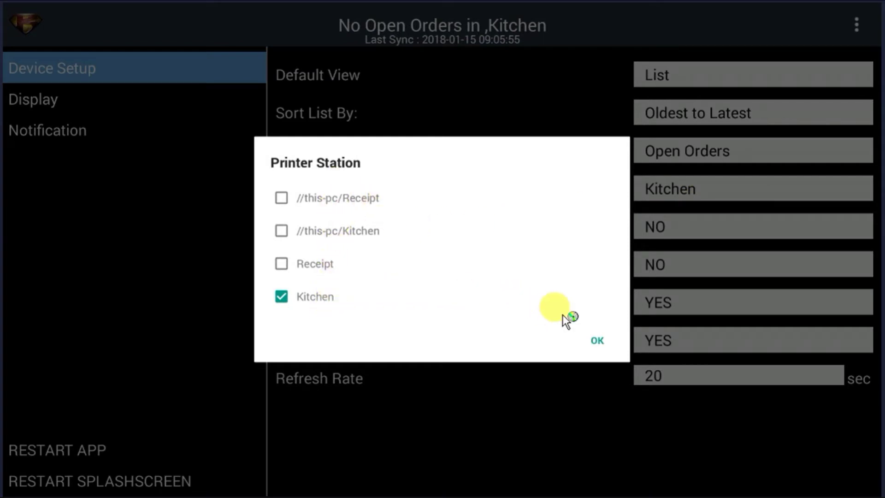
left_click(594, 339)
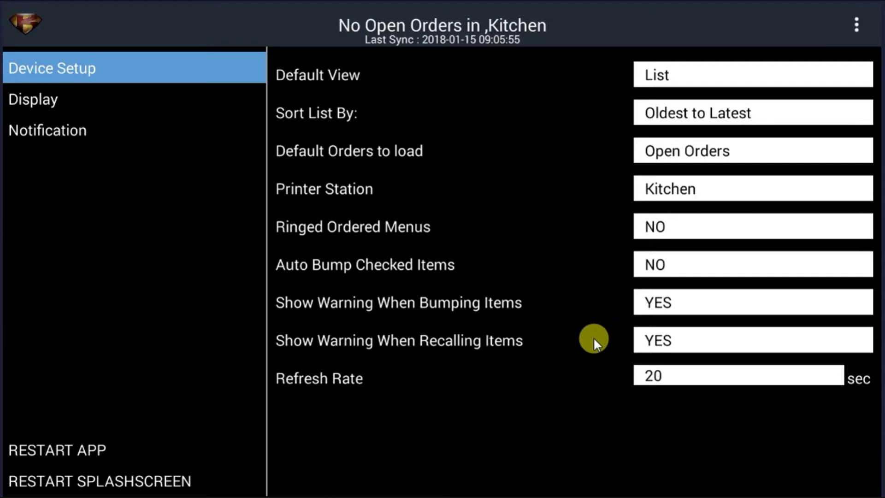
left_click(23, 104)
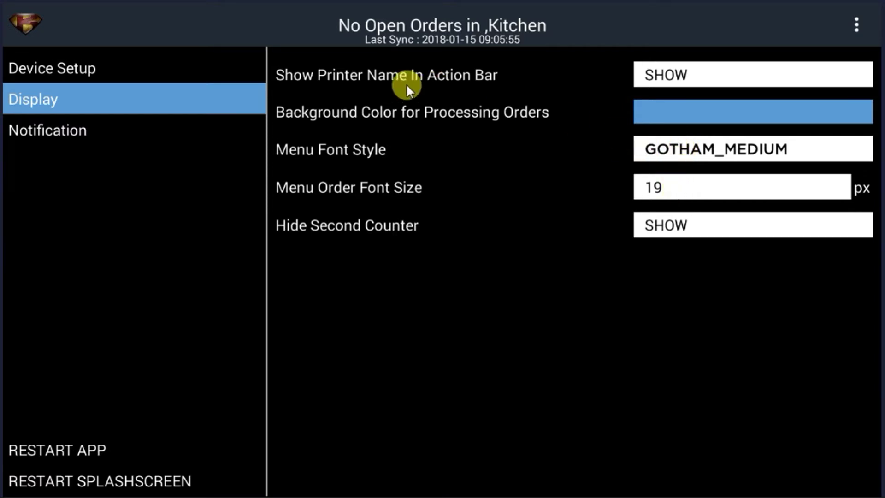
Look over the Notification settings, then exit settings back to the orders screen
left_click(79, 132)
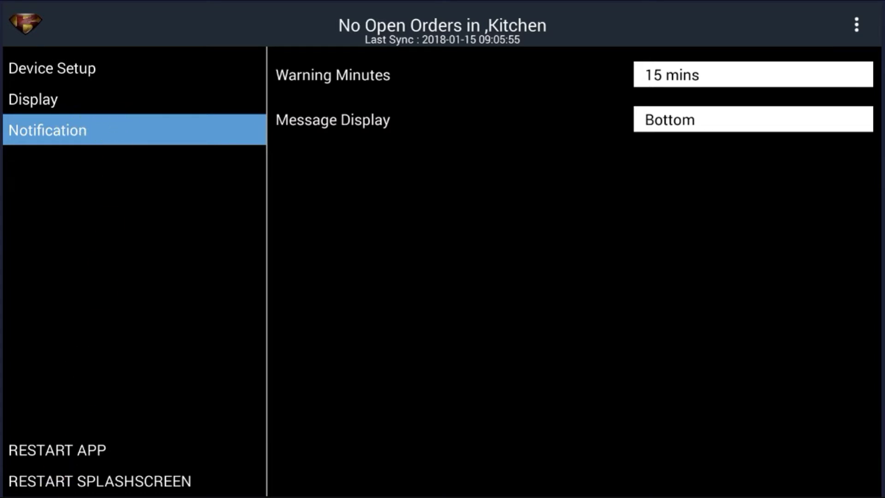
key("Escape")
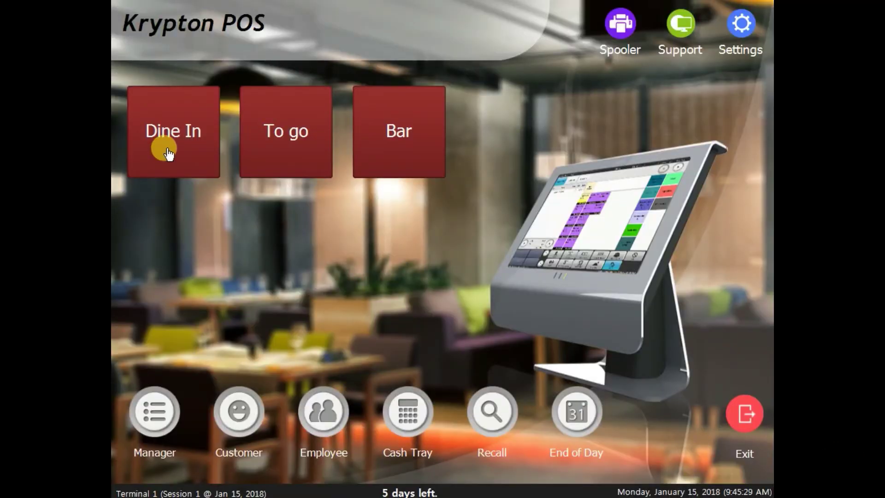
Enter the access code, open table T1 with 1 guest, and send the Coke Regular, Soup and Pork Sisig order
left_click(168, 154)
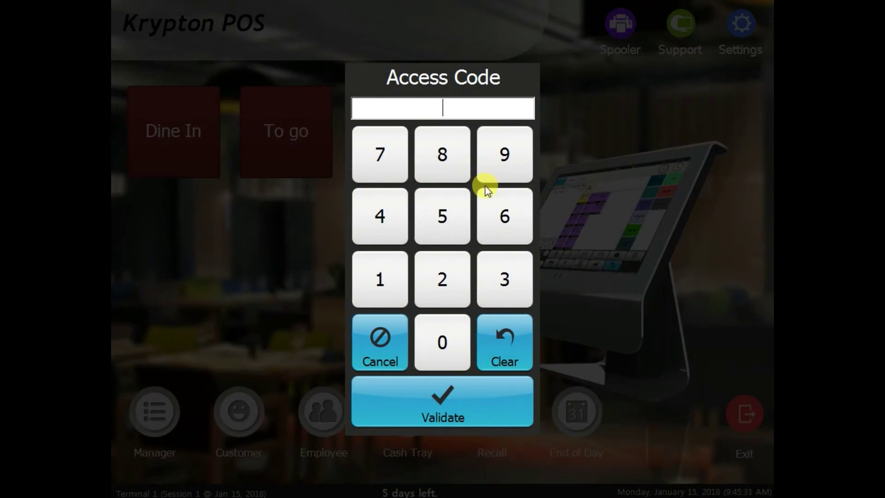
left_click(463, 417)
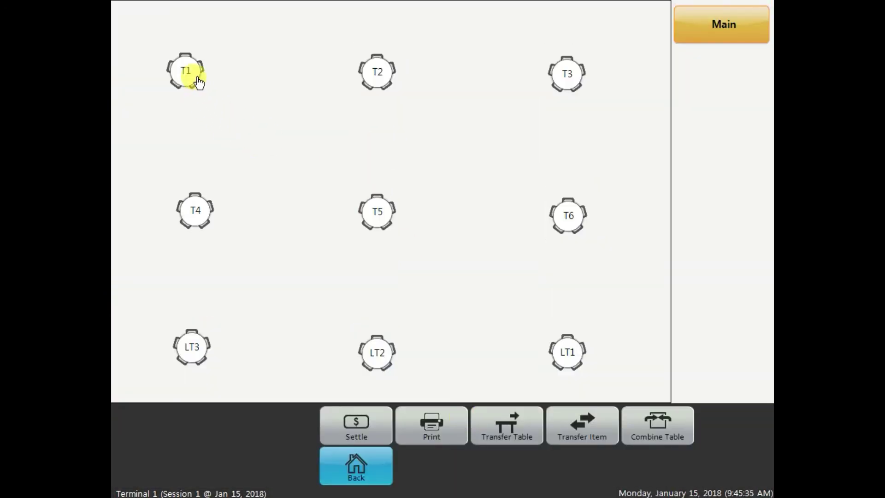
left_click(197, 78)
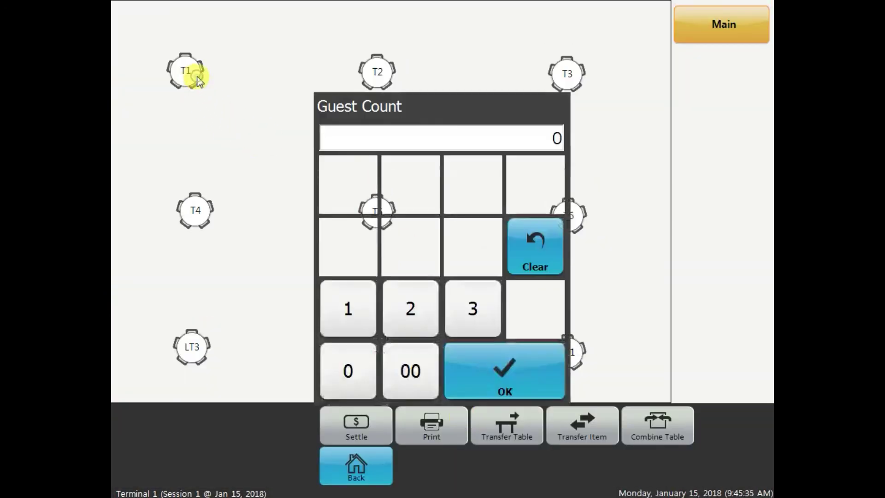
left_click(343, 306)
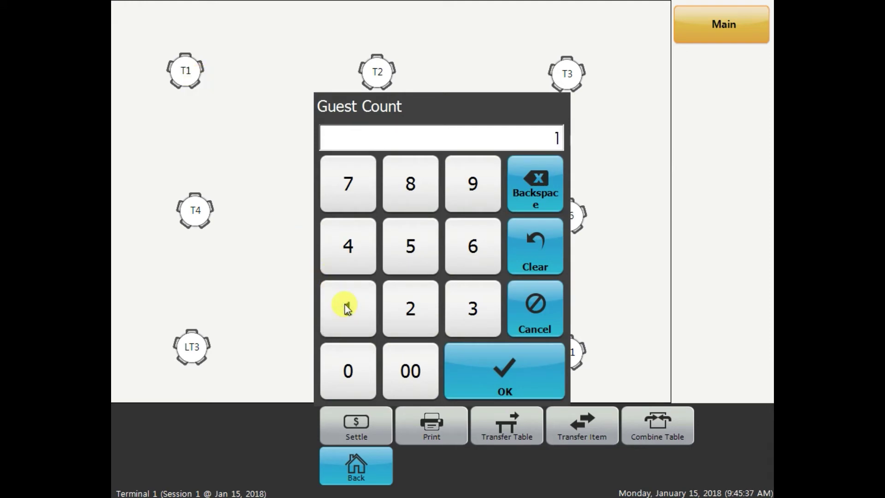
left_click(489, 364)
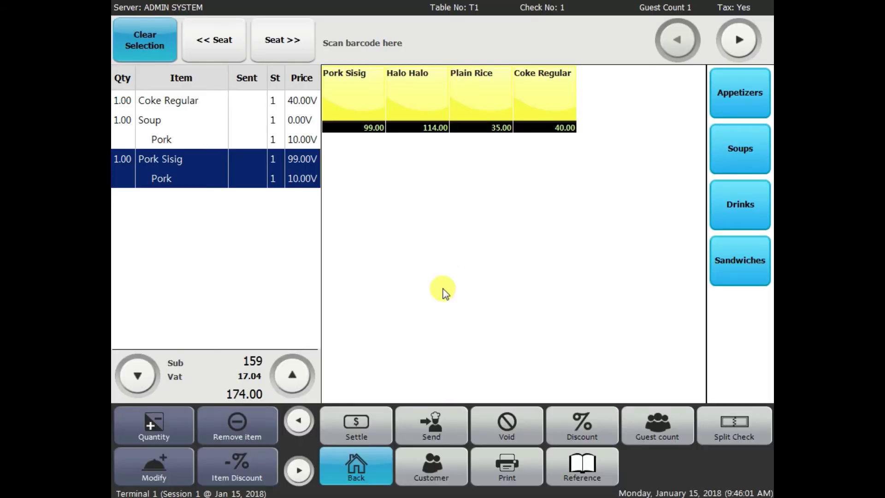
left_click(376, 466)
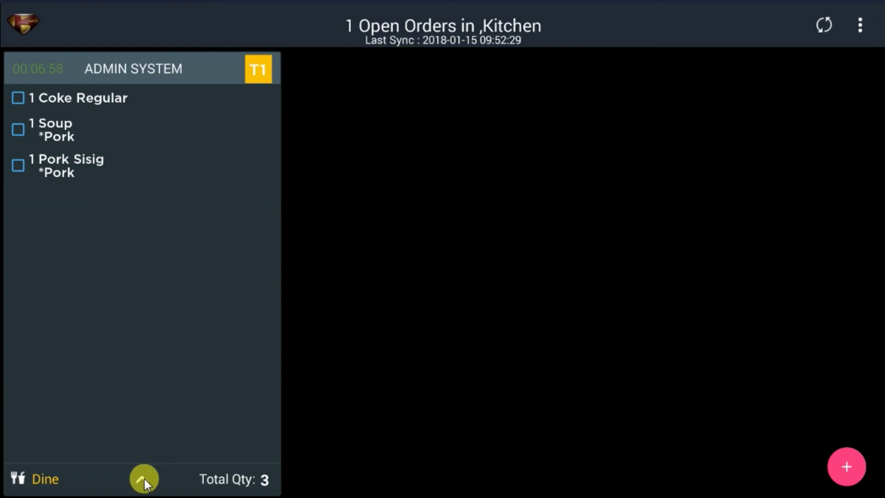
Expand the T1 order card's PRIORITY/CLEAR/MORE/BUMP action bar
left_click(145, 479)
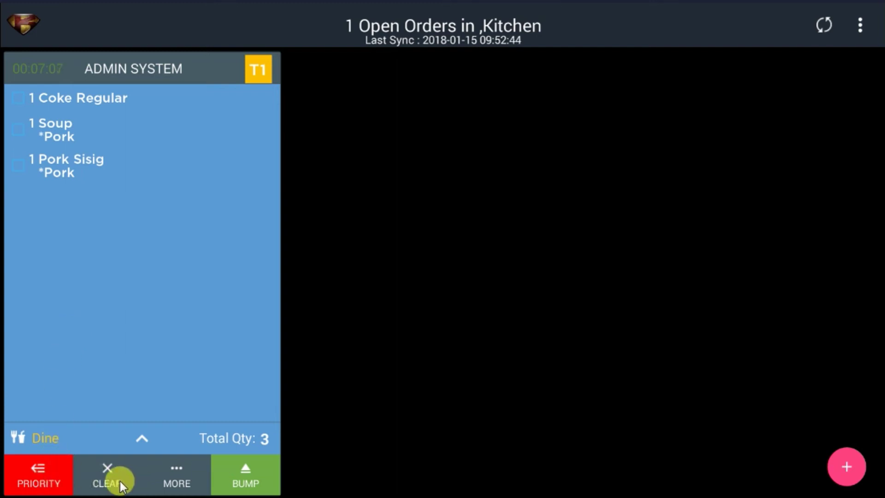
Tick Pork Sisig on the T1 order and bump just that checked item
left_click(245, 471)
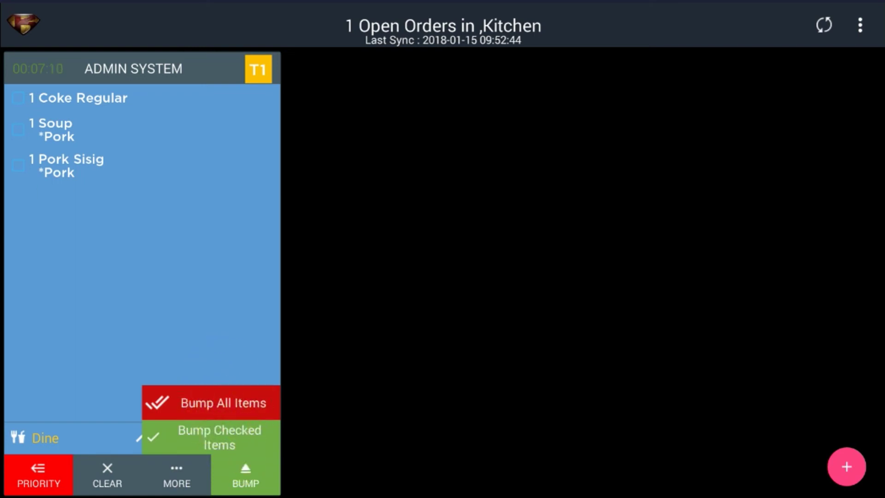
left_click(24, 163)
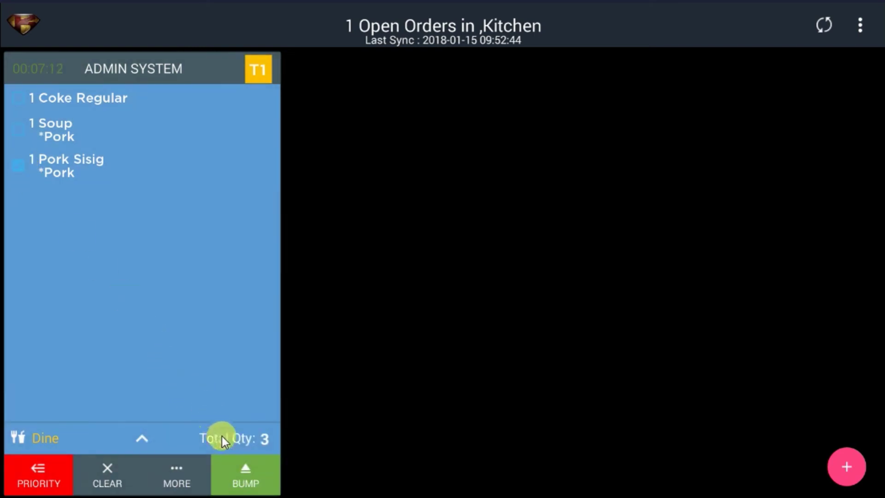
left_click(241, 468)
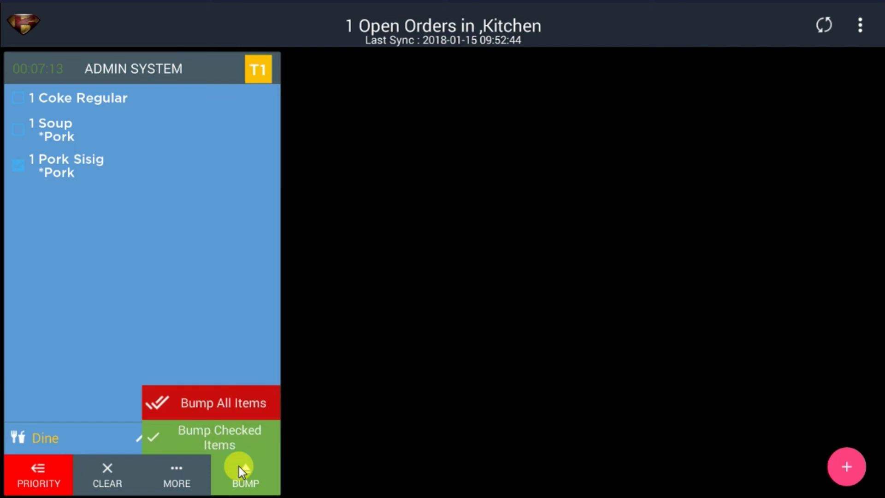
left_click(236, 437)
left_click(353, 293)
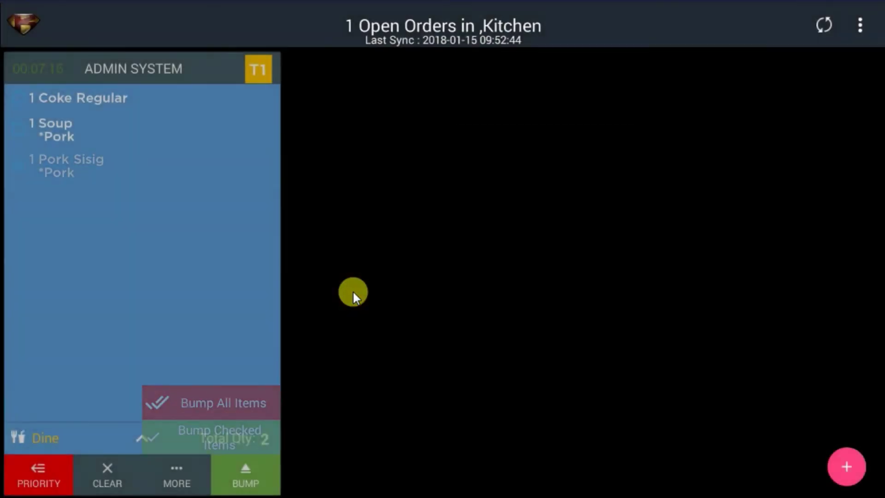
Bump all remaining items of the T1 order and confirm
left_click(239, 472)
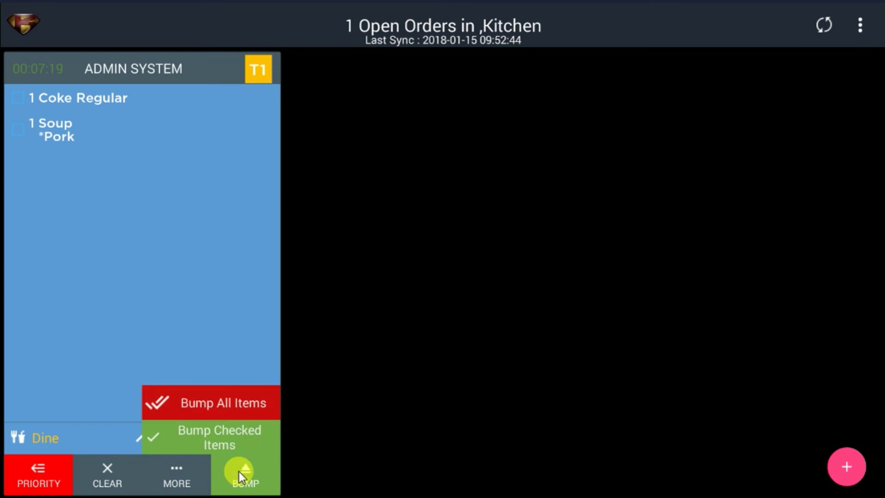
left_click(226, 407)
left_click(348, 286)
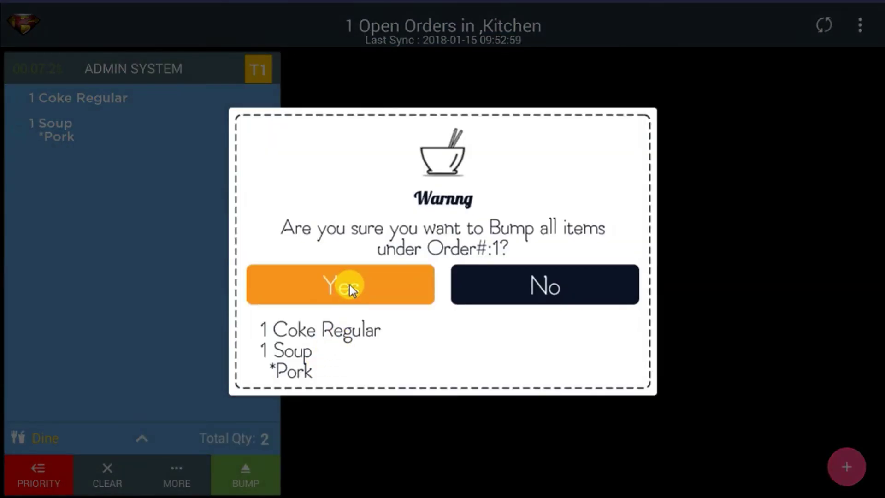